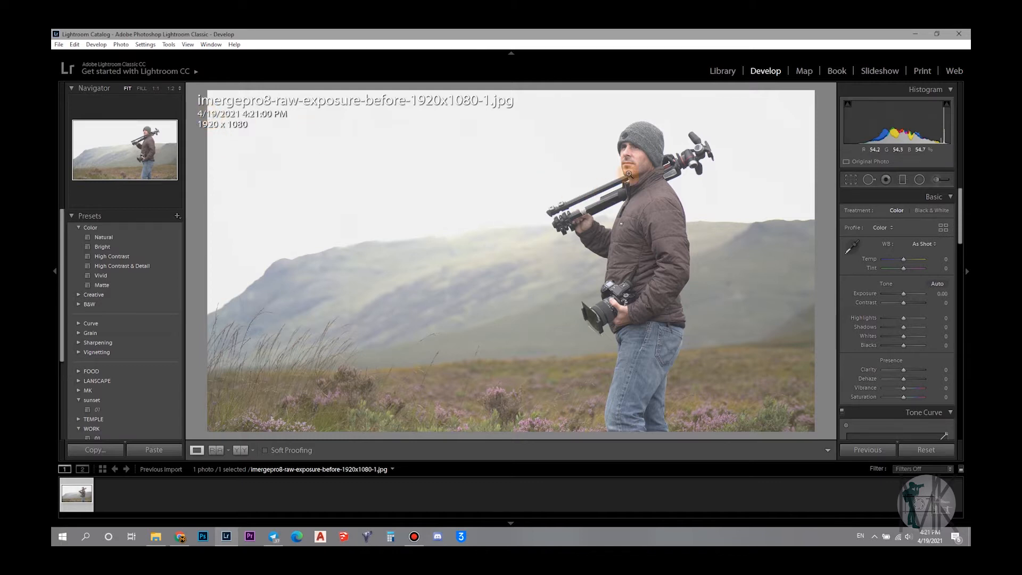
- Apply automatic tone adjustments to the photo and cool the white balance to a Temp of -10
{"action": "left_click", "coordinate": [936, 283]}
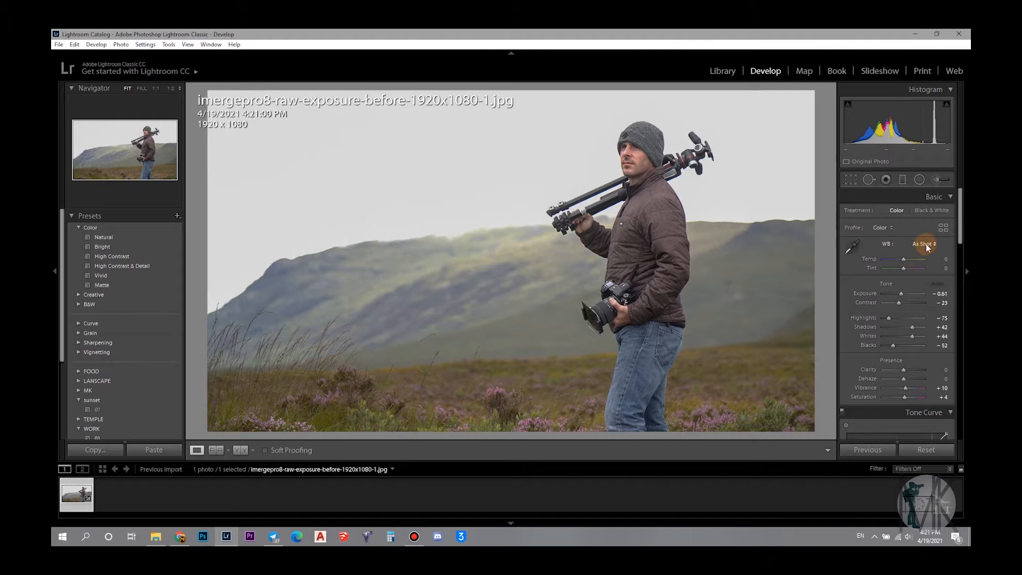
{"action": "left_click_drag", "start_coordinate": [903, 259], "coordinate": [902, 258]}
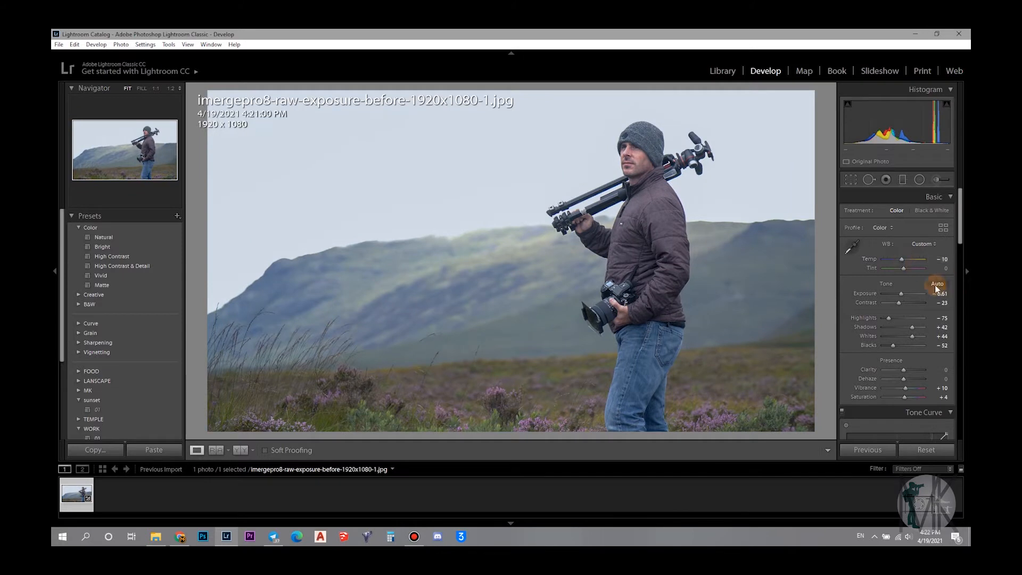
- Try to straighten the photo automatically with Crop & Straighten, and switch to the side-by-side Before/After view
{"action": "key", "text": "r"}
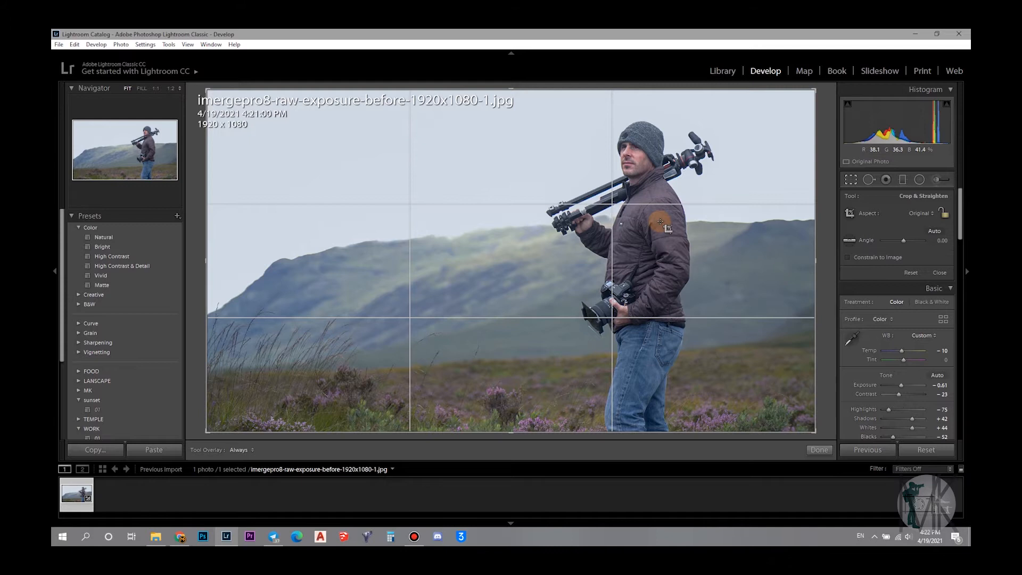
{"action": "left_click", "coordinate": [932, 230]}
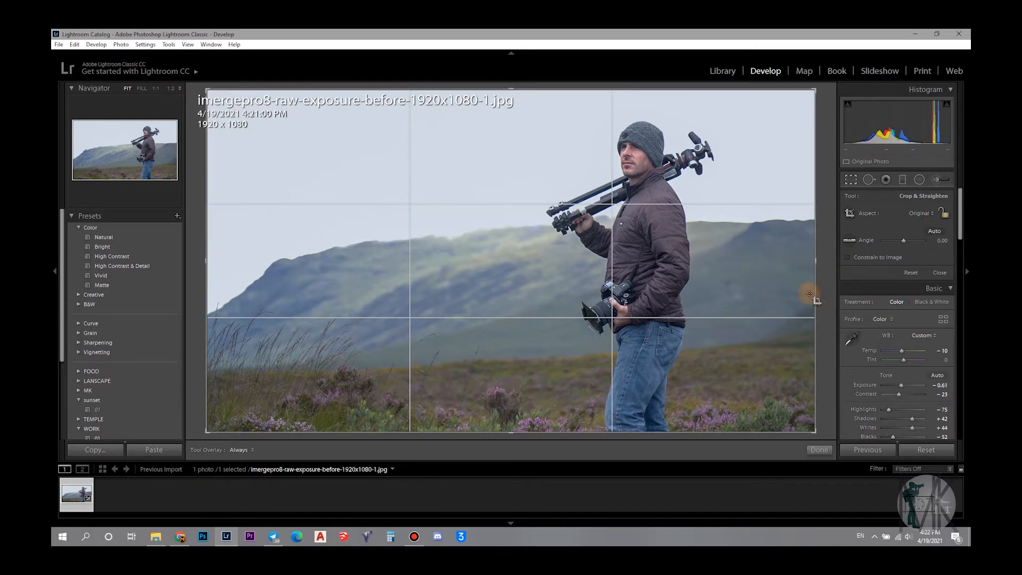
{"action": "key", "text": "y"}
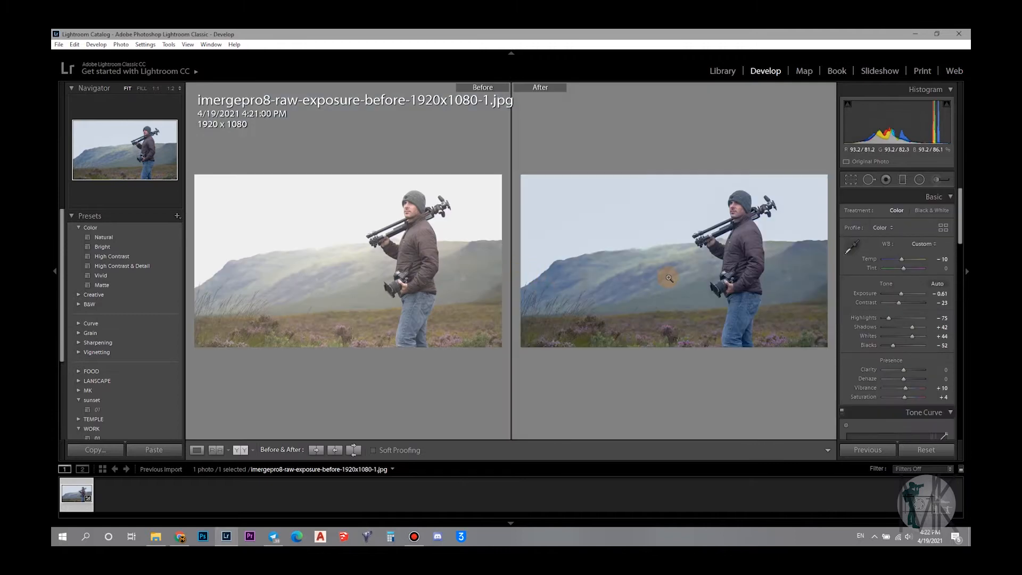
- Set the Basic tone values to Exposure 0.00, Contrast +33 and Highlights -100
{"action": "left_click_drag", "start_coordinate": [712, 269], "coordinate": [678, 259]}
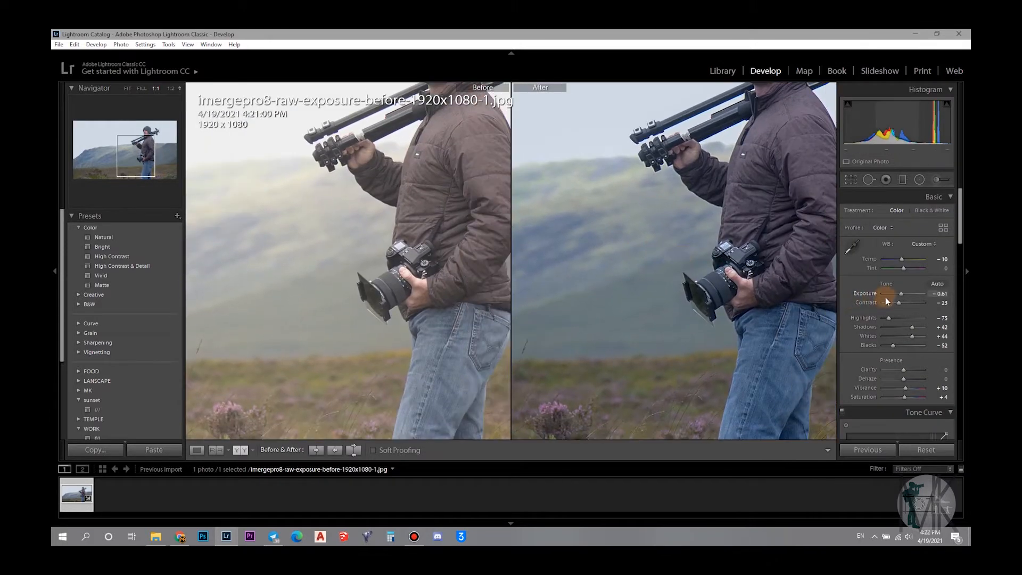
{"action": "left_click", "coordinate": [680, 292]}
{"action": "left_click_drag", "start_coordinate": [901, 294], "coordinate": [864, 322]}
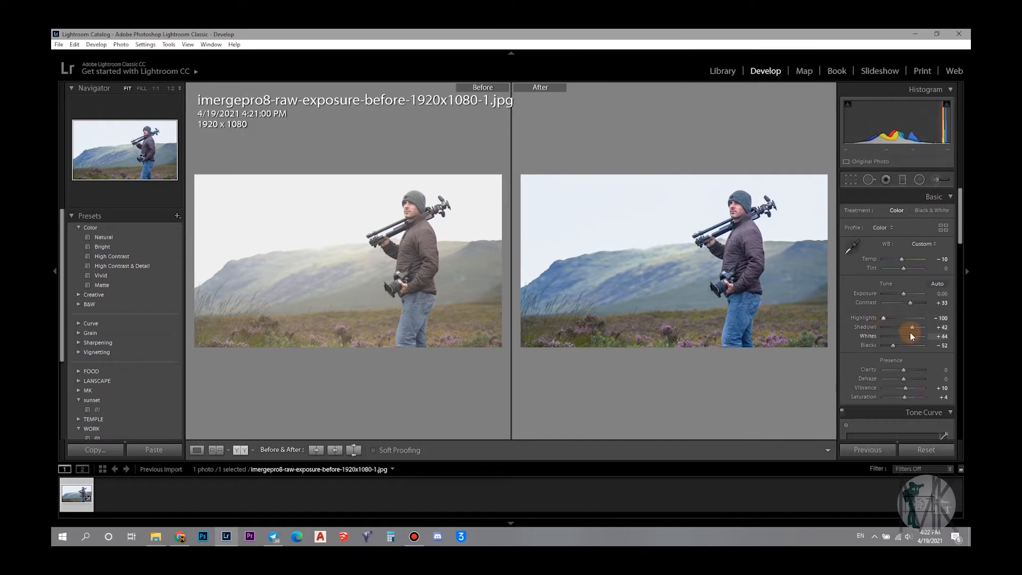
- Set Shadows to +31, Whites to +21, Clarity to +26, Dehaze to +10 and Saturation to +26
{"action": "left_click_drag", "start_coordinate": [909, 327], "coordinate": [907, 383]}
{"action": "left_click", "coordinate": [678, 331]}
{"action": "left_click_drag", "start_coordinate": [677, 334], "coordinate": [708, 293]}
{"action": "left_click_drag", "start_coordinate": [961, 239], "coordinate": [908, 271]}
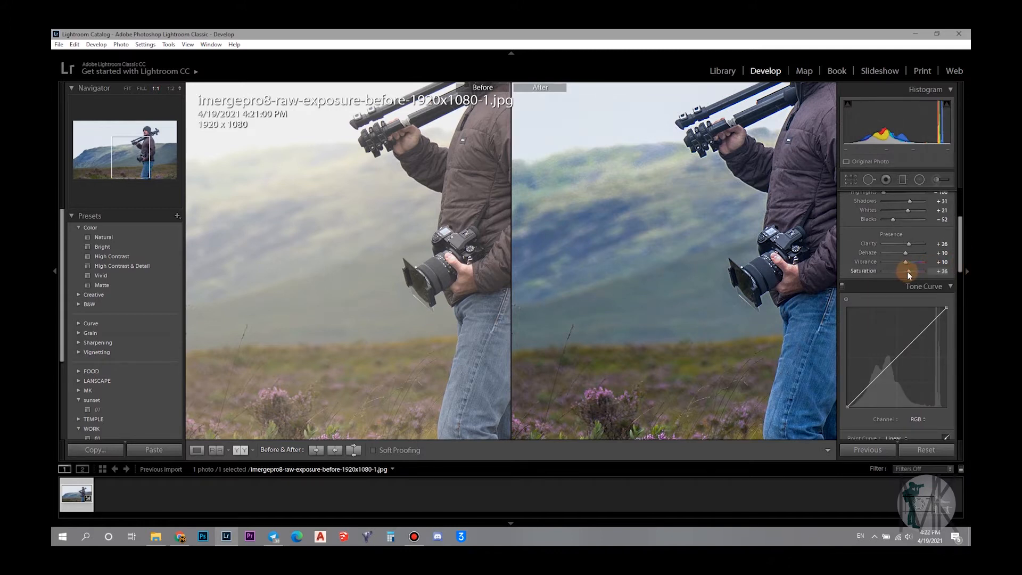
{"action": "left_click", "coordinate": [659, 313]}
- Shift the yellows to green in the HSL color adjustments with Hue +100, Saturation +16 and Luminance +33
{"action": "left_click_drag", "start_coordinate": [960, 238], "coordinate": [961, 275]}
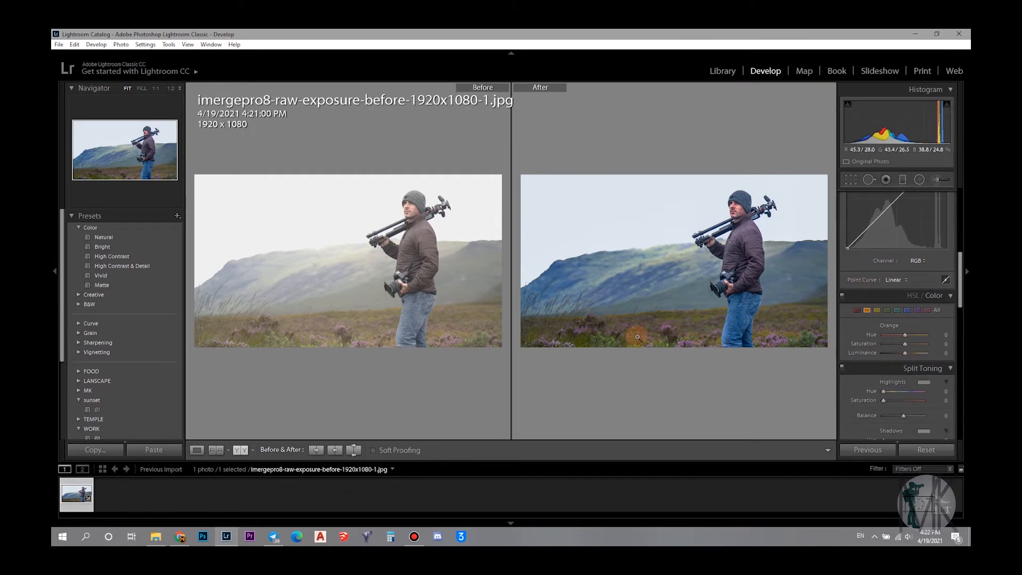
{"action": "left_click", "coordinate": [877, 311]}
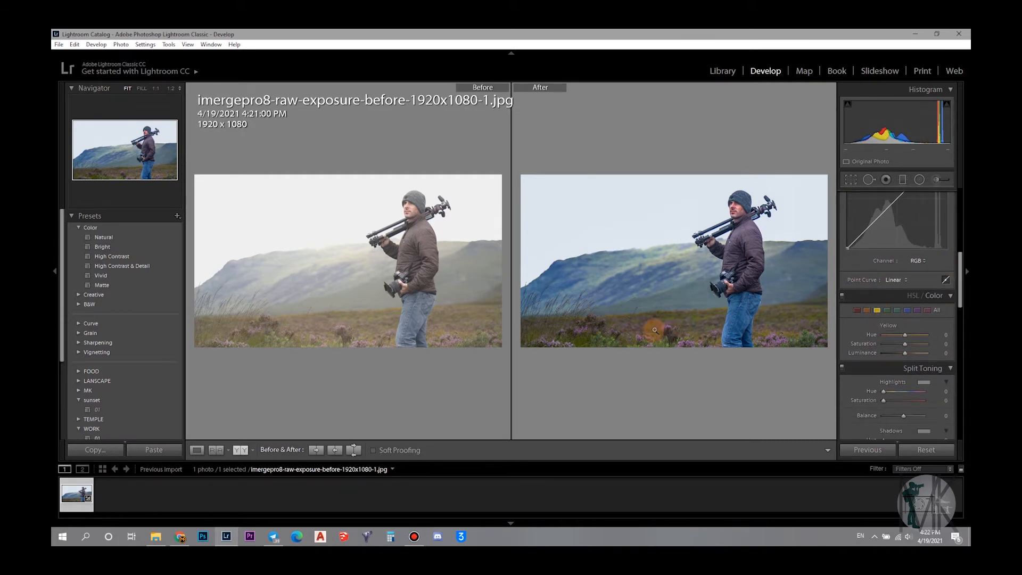
{"action": "left_click", "coordinate": [616, 323]}
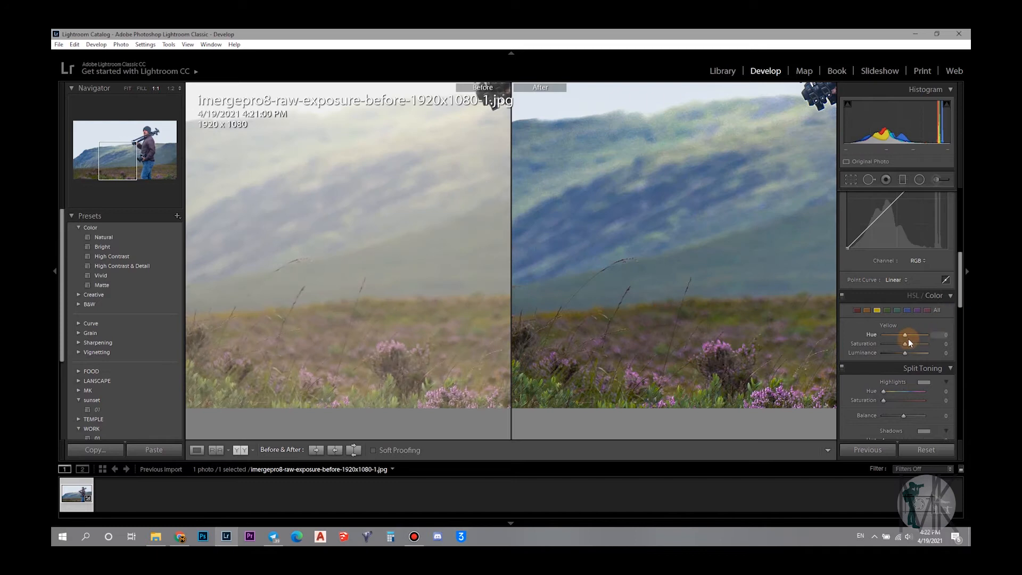
{"action": "left_click_drag", "start_coordinate": [905, 336], "coordinate": [929, 334]}
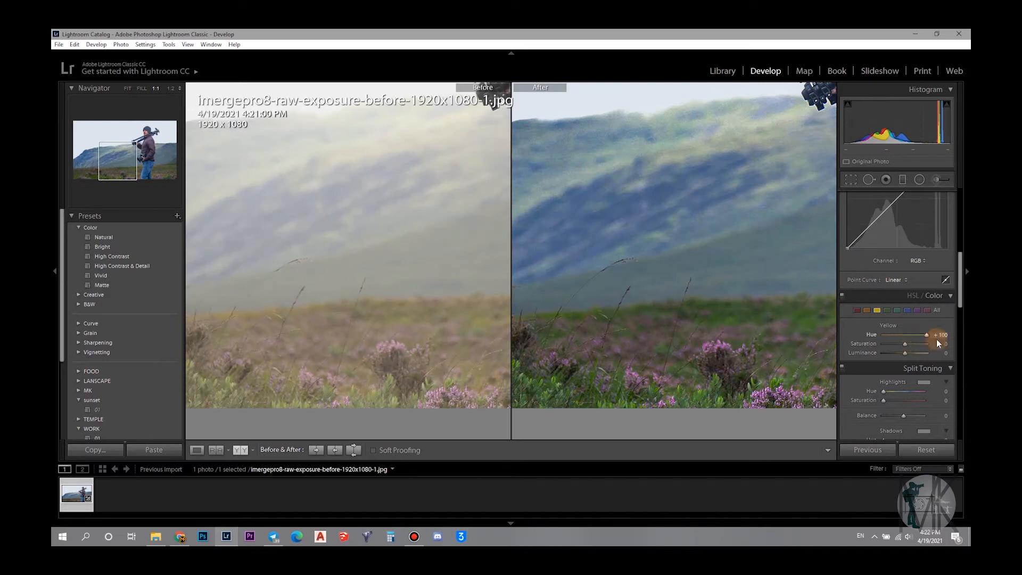
{"action": "left_click", "coordinate": [700, 333]}
{"action": "left_click", "coordinate": [673, 343]}
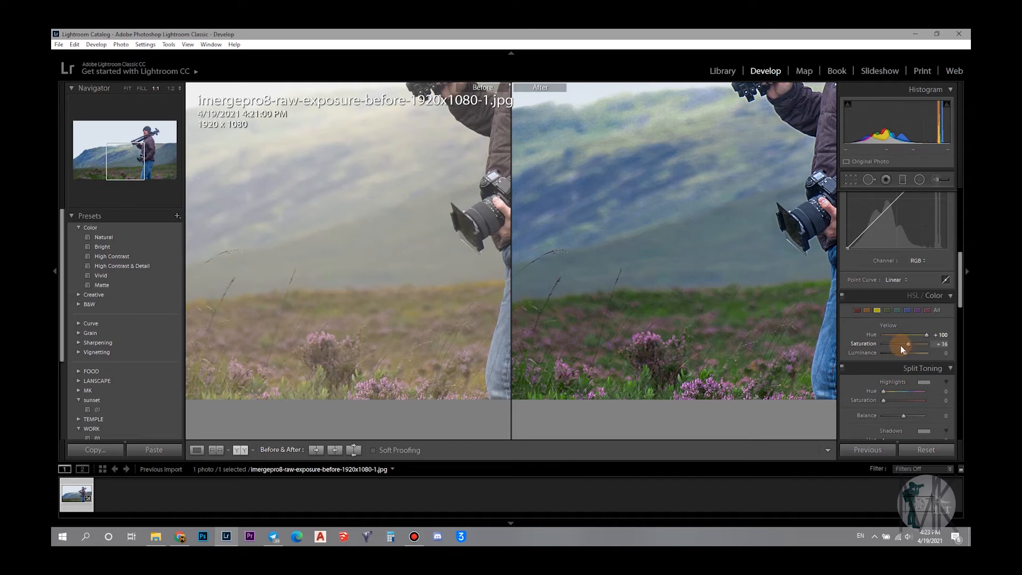
{"action": "mouse_move", "coordinate": [908, 346]}
{"action": "left_mouse_down"}
{"action": "mouse_move", "coordinate": [901, 354]}
{"action": "mouse_move", "coordinate": [912, 355]}
{"action": "left_mouse_up"}
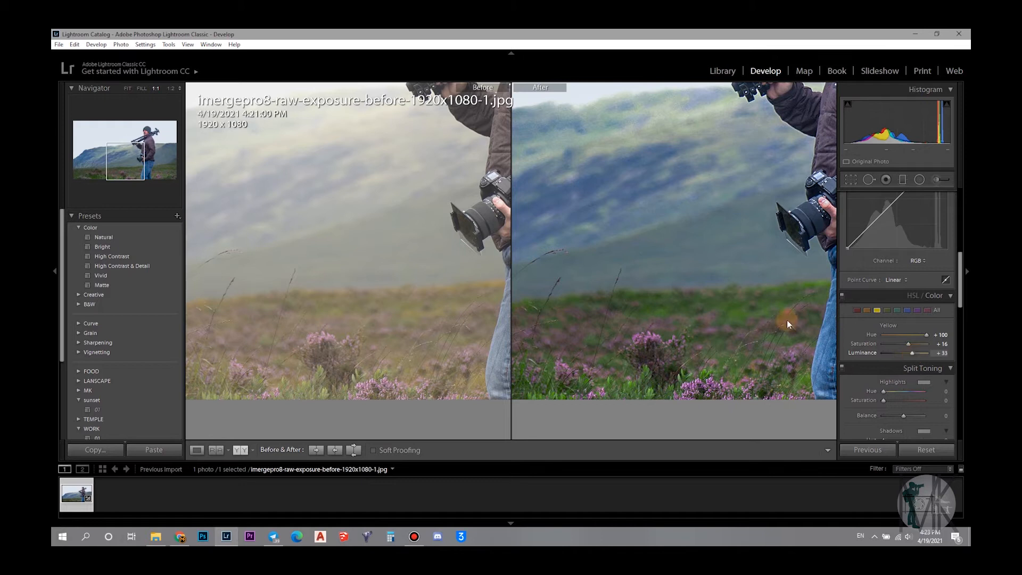
- Adjust the purple color range of the flowers to Hue +53 and Saturation +33
{"action": "left_click", "coordinate": [918, 310]}
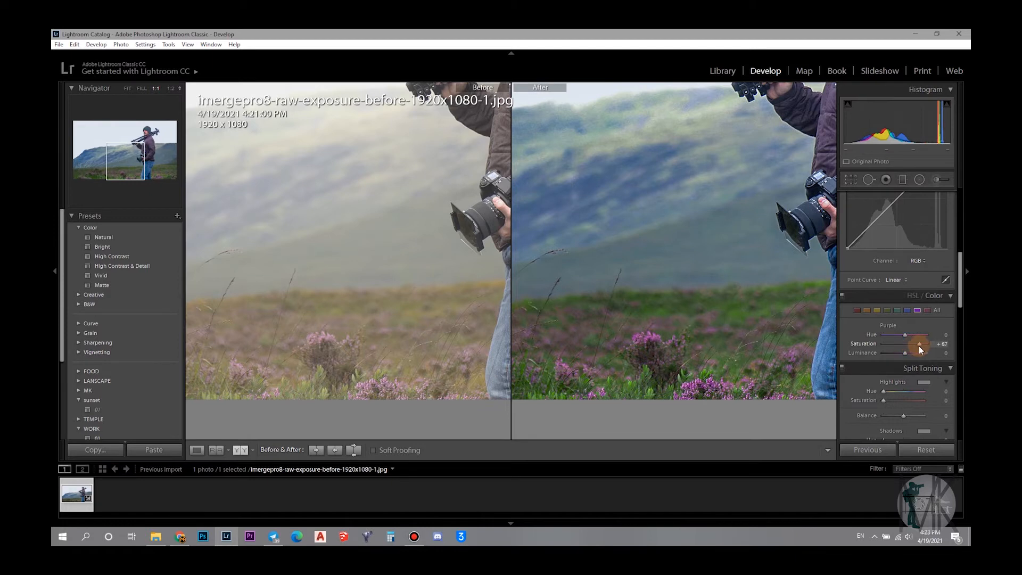
{"action": "left_click_drag", "start_coordinate": [912, 347], "coordinate": [916, 335]}
{"action": "left_click", "coordinate": [769, 339]}
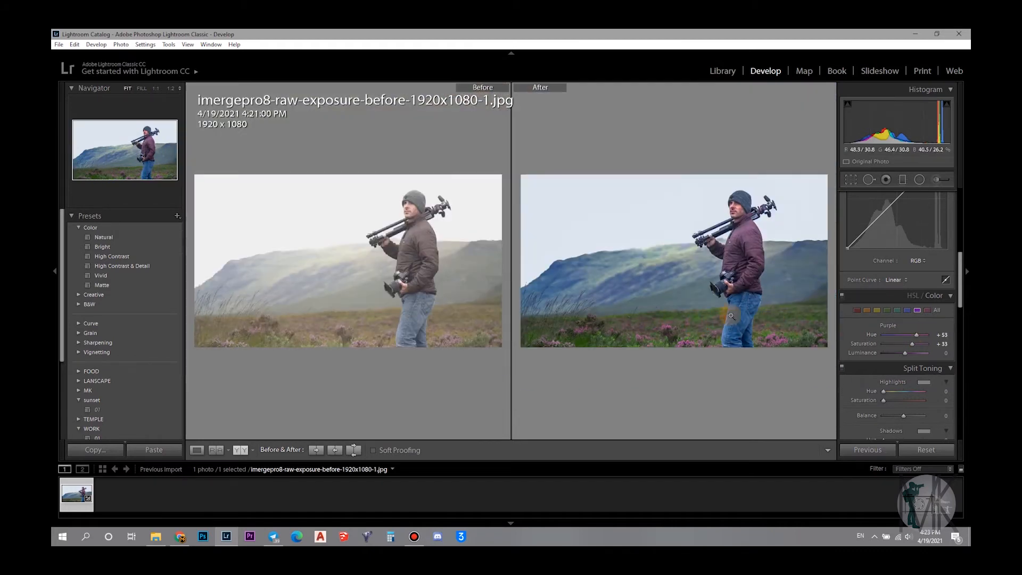
{"action": "left_click", "coordinate": [735, 215]}
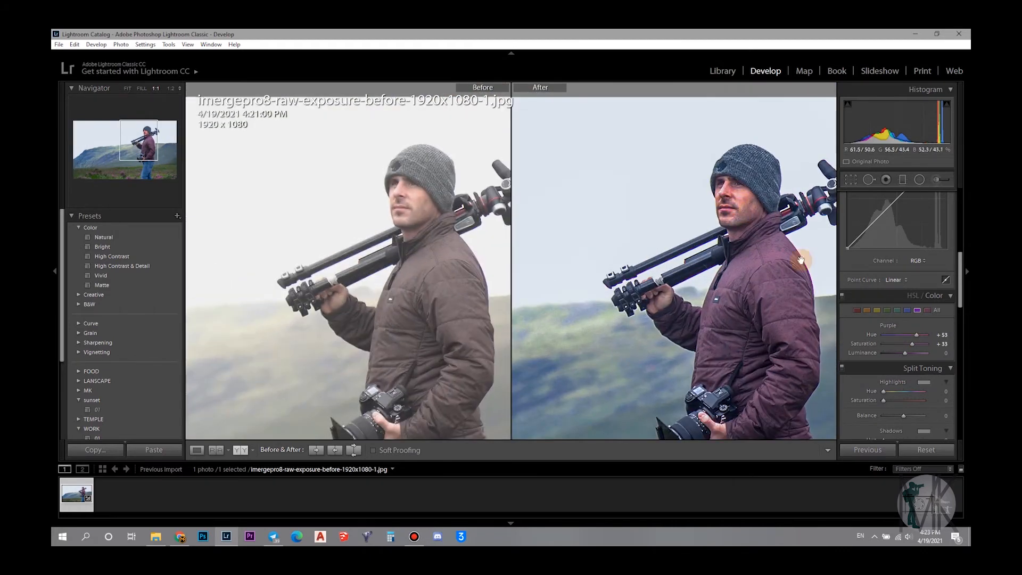
- Tone down the red color range on the man's skin and jacket with Hue +18 and Saturation -42
{"action": "left_click", "coordinate": [857, 309]}
{"action": "mouse_move", "coordinate": [896, 345]}
{"action": "left_mouse_down"}
{"action": "mouse_move", "coordinate": [887, 336]}
{"action": "mouse_move", "coordinate": [912, 340]}
{"action": "left_mouse_up"}
{"action": "left_click", "coordinate": [905, 335]}
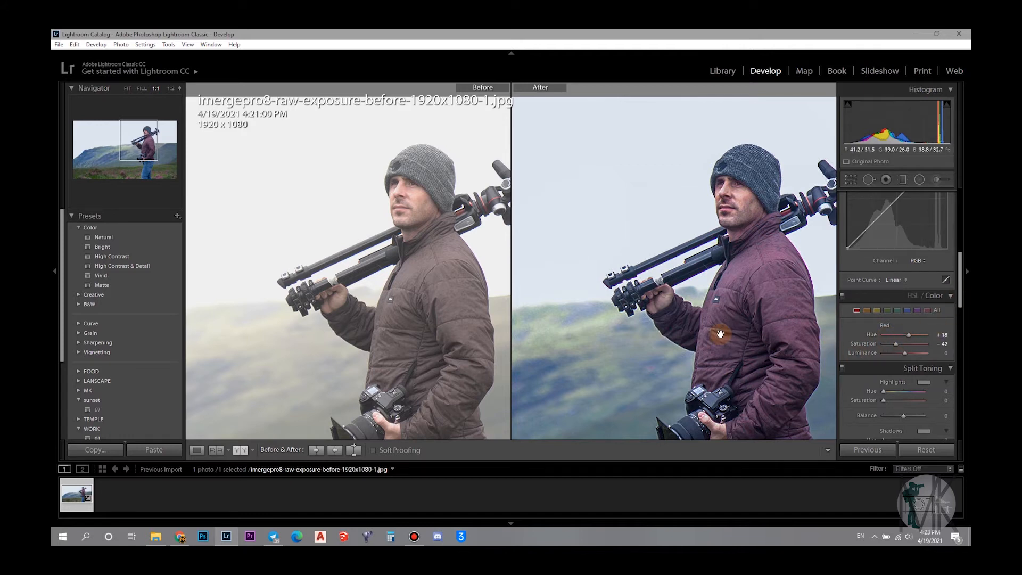
{"action": "left_click", "coordinate": [726, 331]}
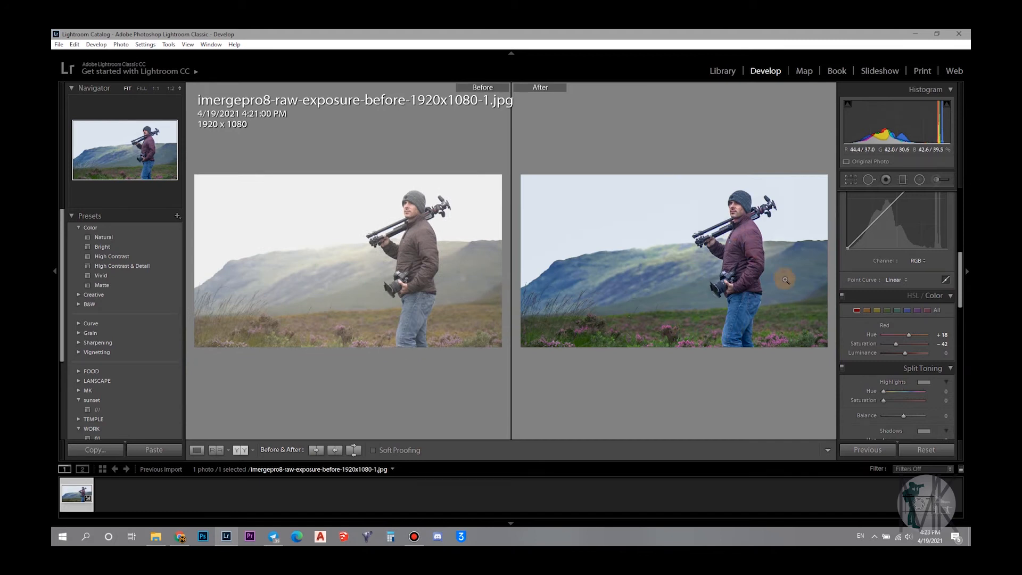
- Set the Sharpening Amount to 25, checking the detail on the man's clothing
{"action": "scroll", "coordinate": [962, 296], "scroll_direction": "down", "scroll_amount": 3}
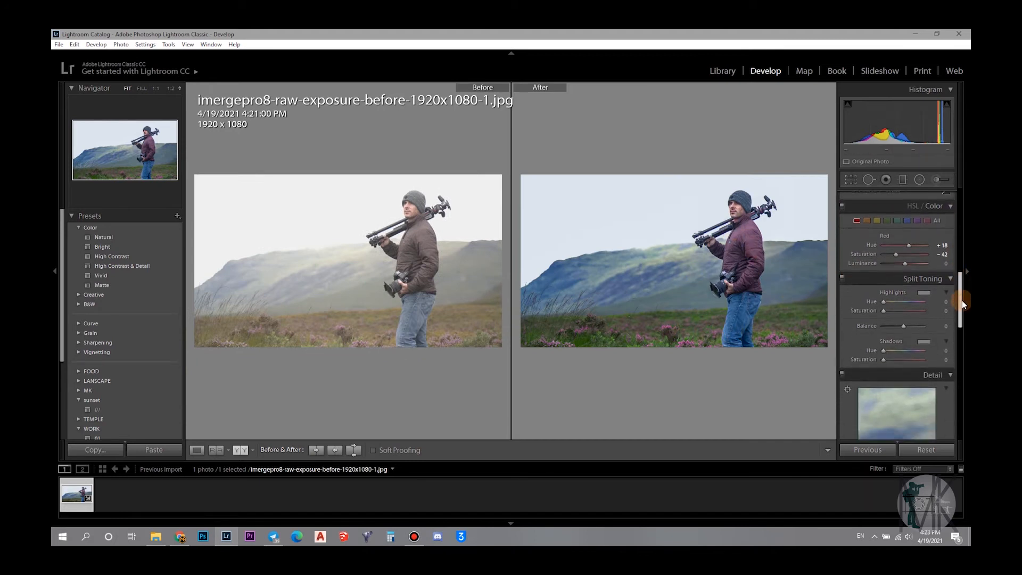
{"action": "scroll", "coordinate": [962, 301], "scroll_direction": "down", "scroll_amount": 2}
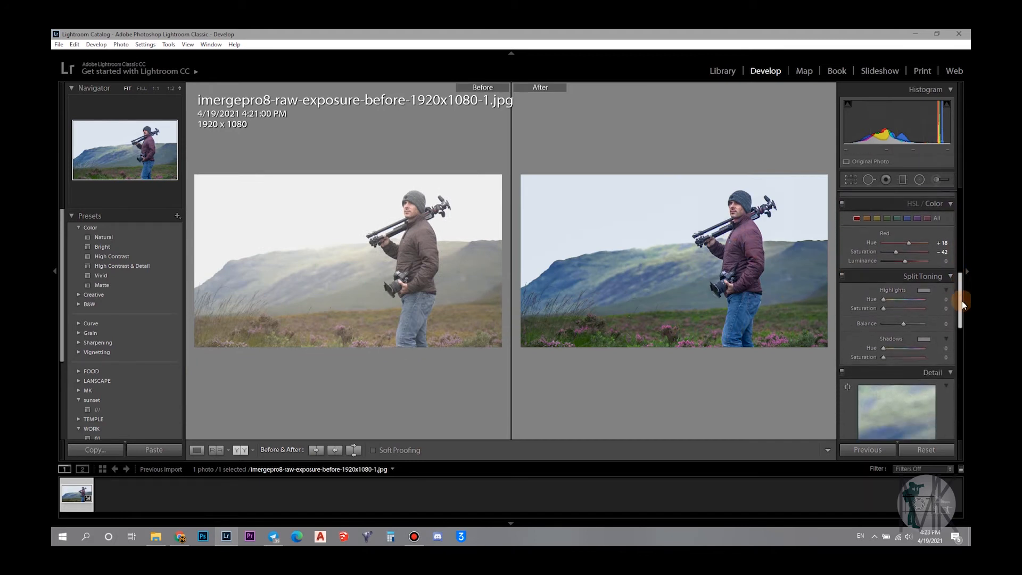
{"action": "scroll", "coordinate": [963, 314], "scroll_direction": "down", "scroll_amount": 2}
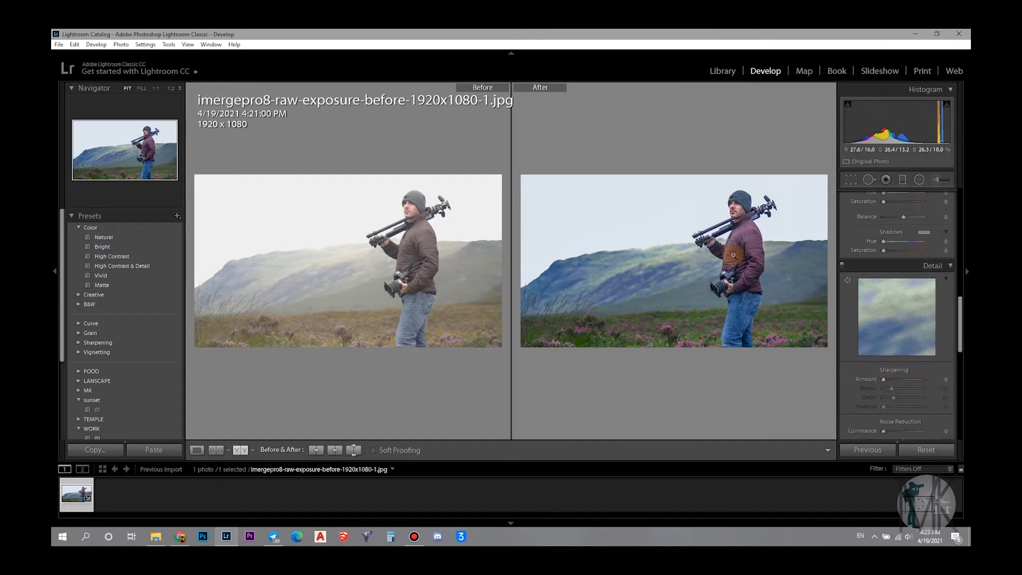
{"action": "left_click", "coordinate": [733, 254]}
{"action": "scroll", "coordinate": [756, 255], "scroll_direction": "down", "scroll_amount": 5}
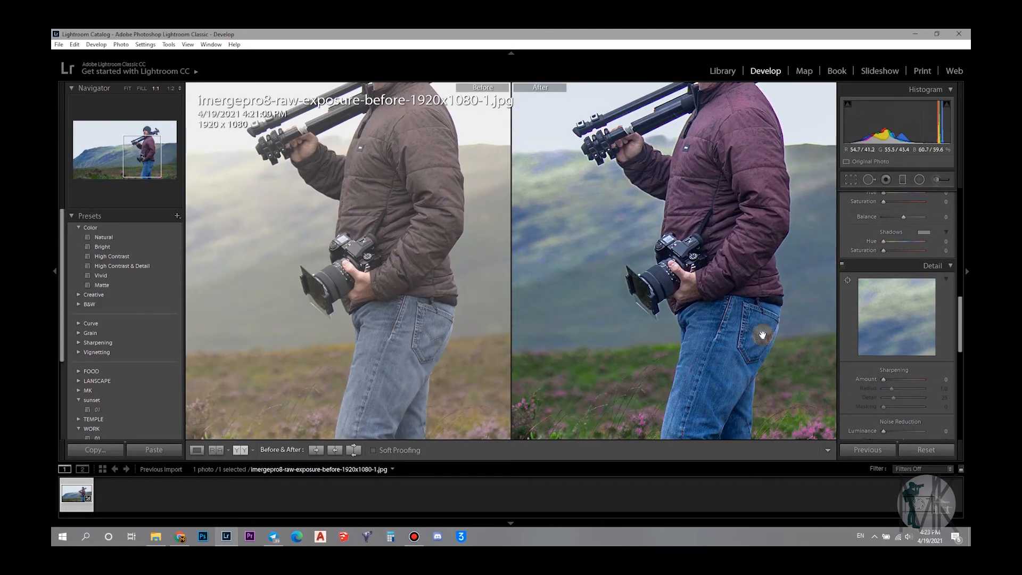
{"action": "left_click_drag", "start_coordinate": [883, 379], "coordinate": [890, 380]}
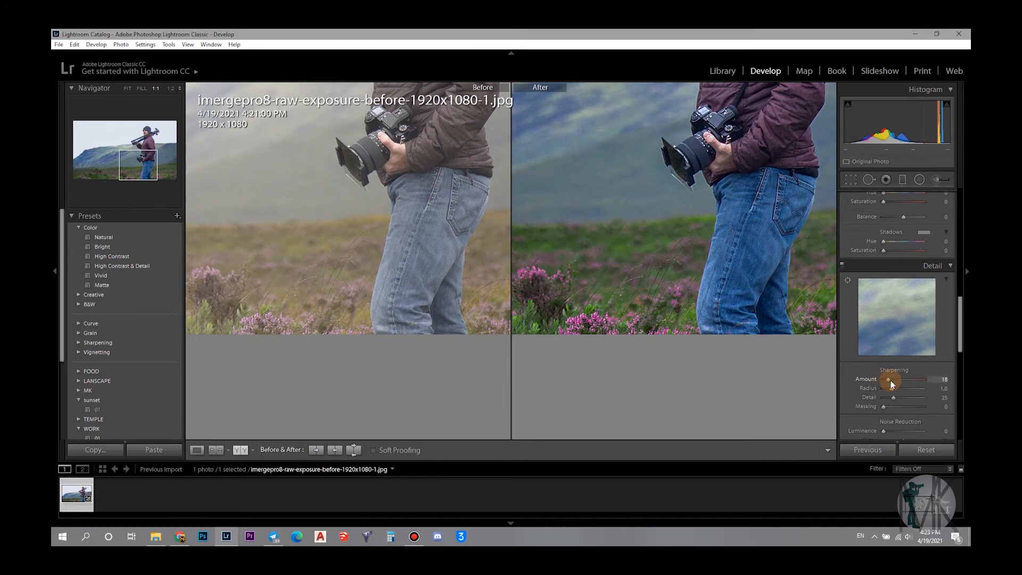
{"action": "left_click_drag", "start_coordinate": [700, 273], "coordinate": [733, 298]}
{"action": "left_click", "coordinate": [733, 299]}
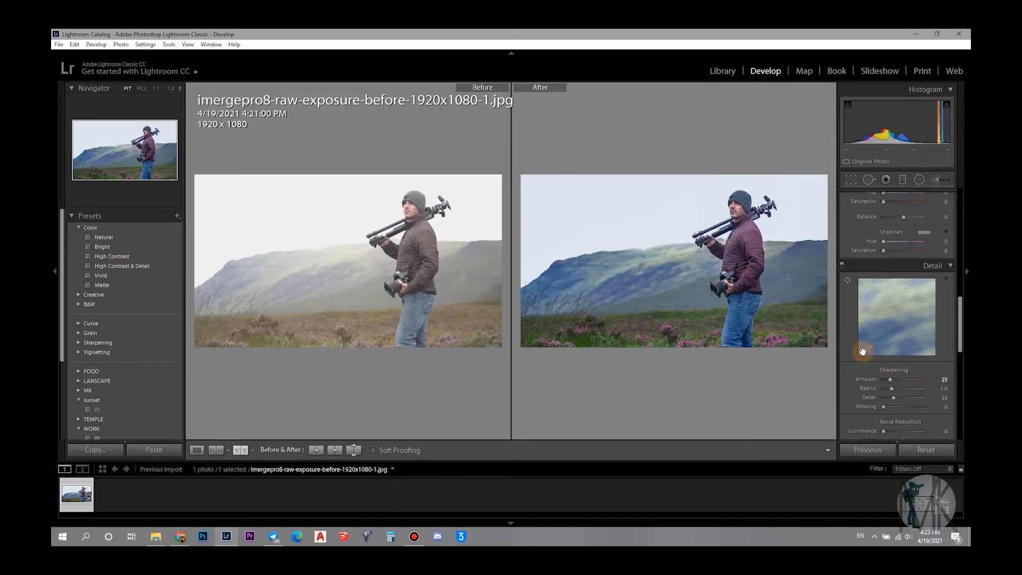
- Adjust the blue color range to Hue -4, Saturation +31 and Luminance -24
{"action": "left_click_drag", "start_coordinate": [961, 345], "coordinate": [940, 308]}
{"action": "left_click", "coordinate": [908, 268]}
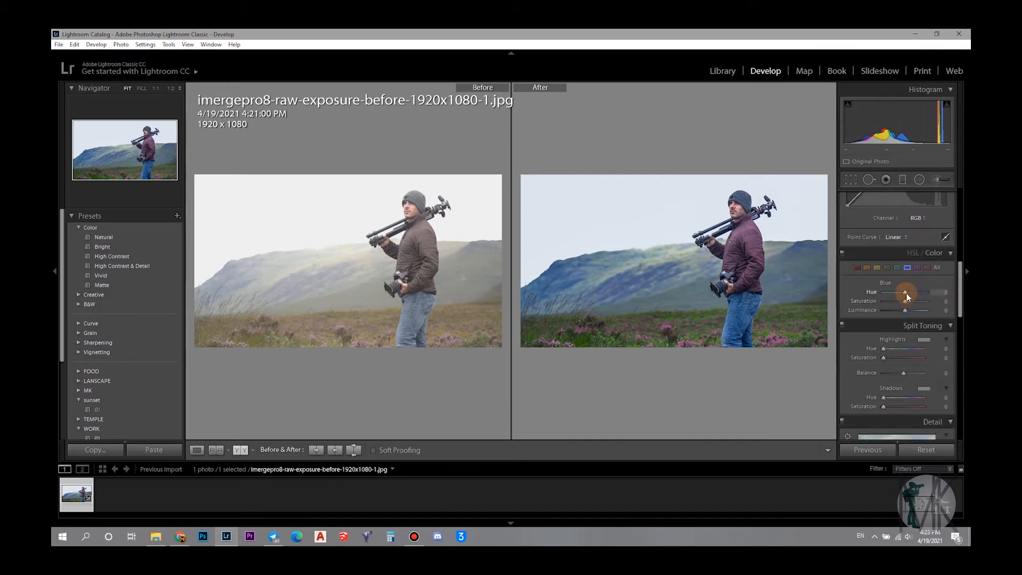
{"action": "mouse_move", "coordinate": [906, 303]}
{"action": "left_mouse_down"}
{"action": "mouse_move", "coordinate": [912, 293]}
{"action": "mouse_move", "coordinate": [900, 293]}
{"action": "mouse_move", "coordinate": [899, 311]}
{"action": "left_mouse_up"}
{"action": "left_click", "coordinate": [904, 310]}
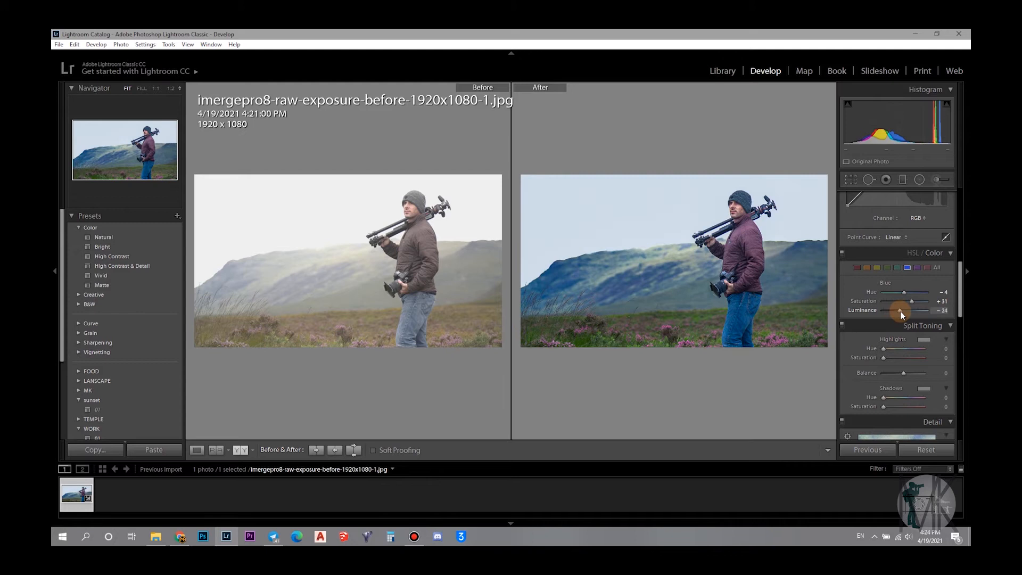
- Set the luminance noise reduction to about 4 and enable lens profile corrections with Sony as the make
{"action": "left_click_drag", "start_coordinate": [961, 303], "coordinate": [963, 366]}
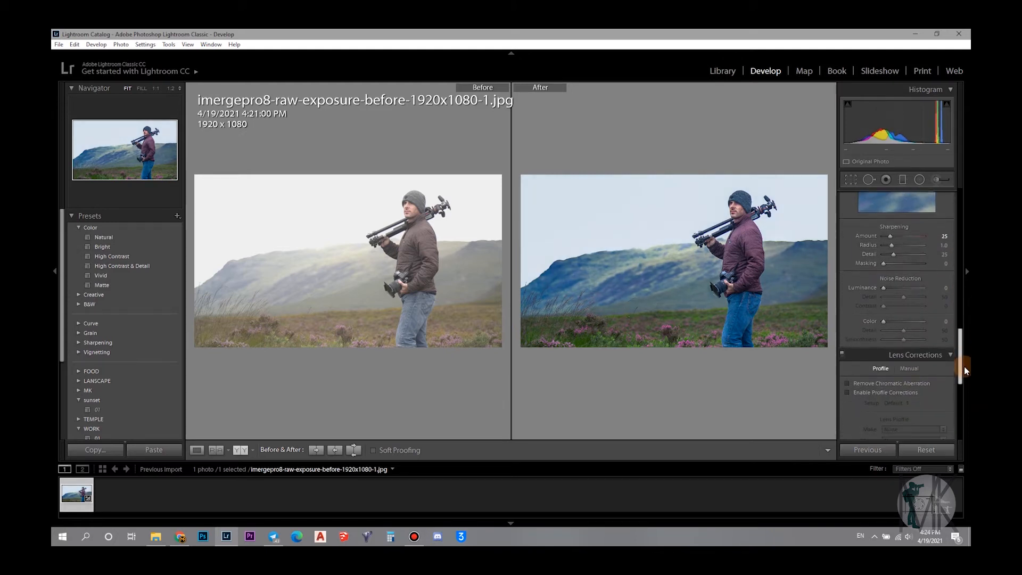
{"action": "left_click_drag", "start_coordinate": [875, 292], "coordinate": [886, 288]}
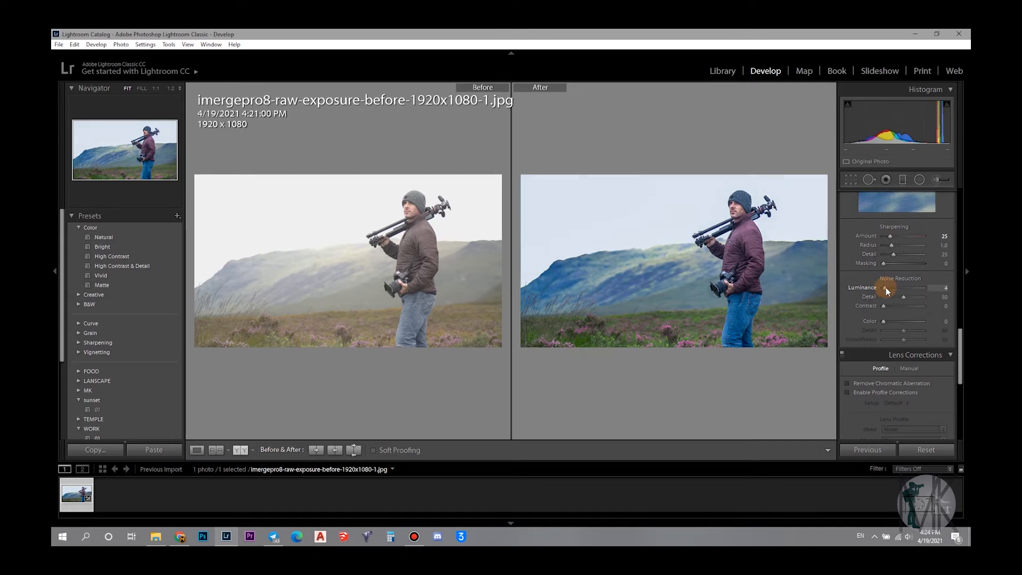
{"action": "left_click_drag", "start_coordinate": [964, 340], "coordinate": [959, 374]}
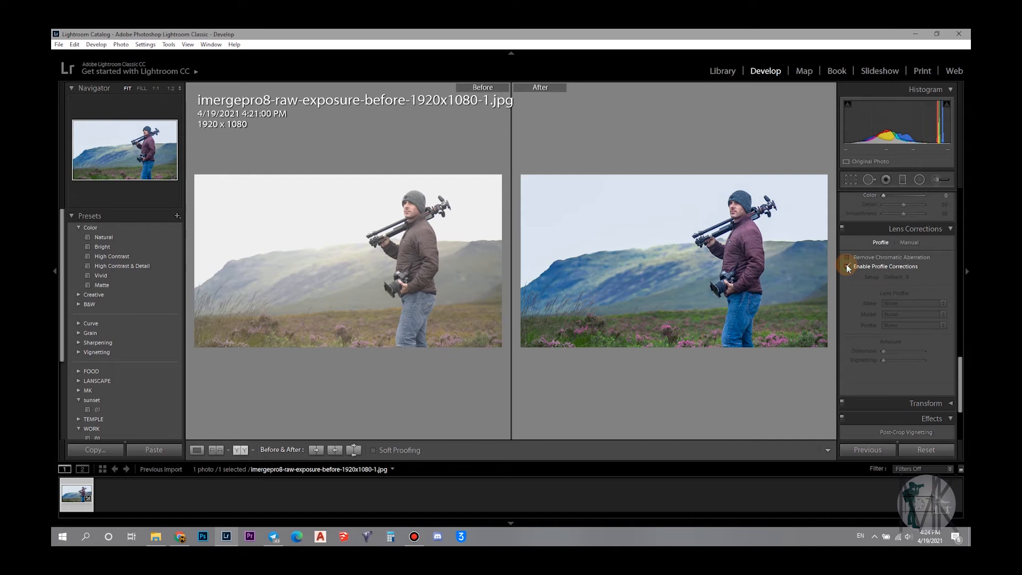
{"action": "left_click", "coordinate": [894, 304]}
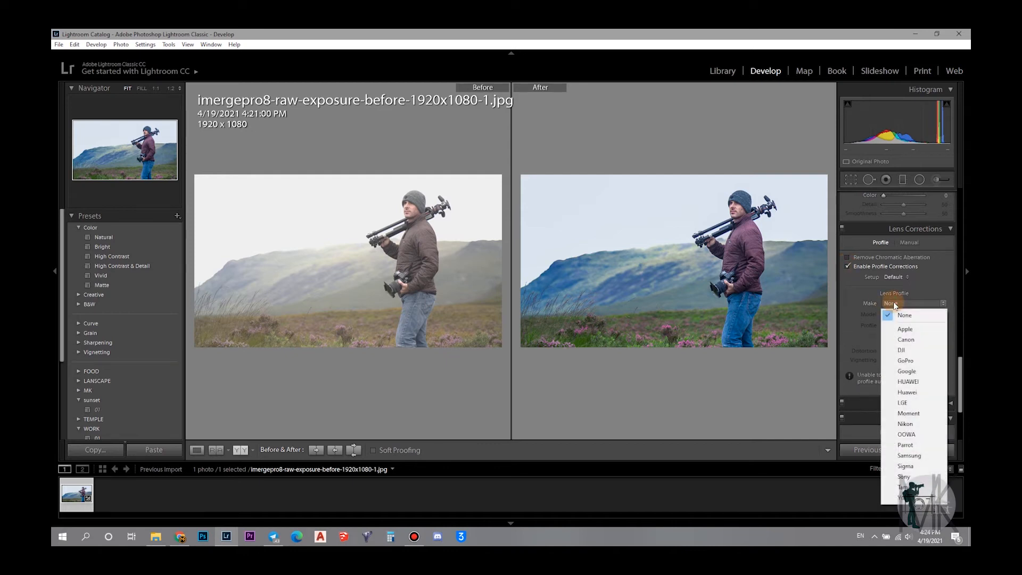
{"action": "left_click", "coordinate": [907, 476]}
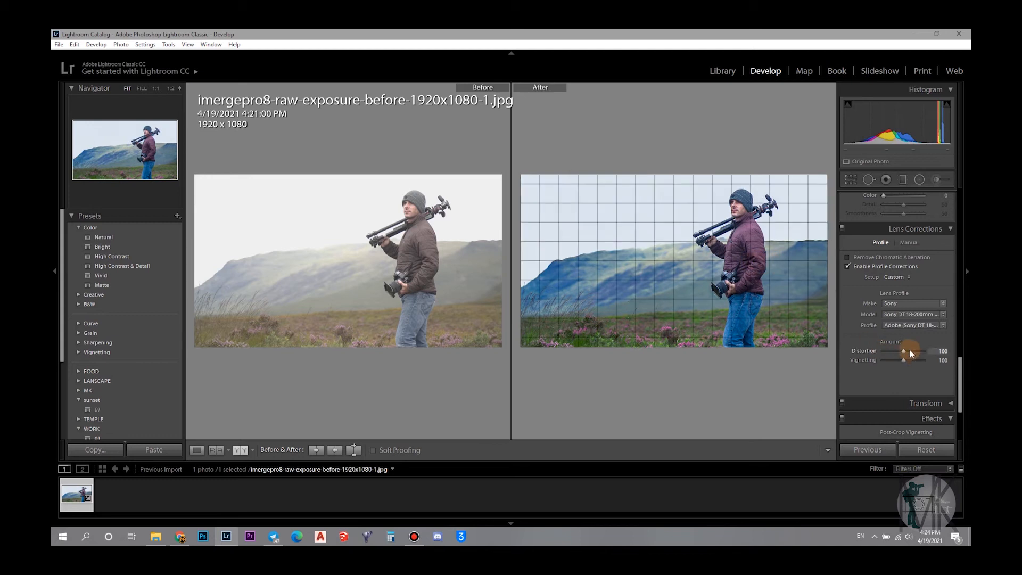
- Set the post-crop vignetting Amount to -10 and return to the Basic adjustments
{"action": "left_click_drag", "start_coordinate": [960, 371], "coordinate": [958, 393]}
{"action": "left_click_drag", "start_coordinate": [903, 334], "coordinate": [899, 333]}
{"action": "left_click", "coordinate": [937, 334]}
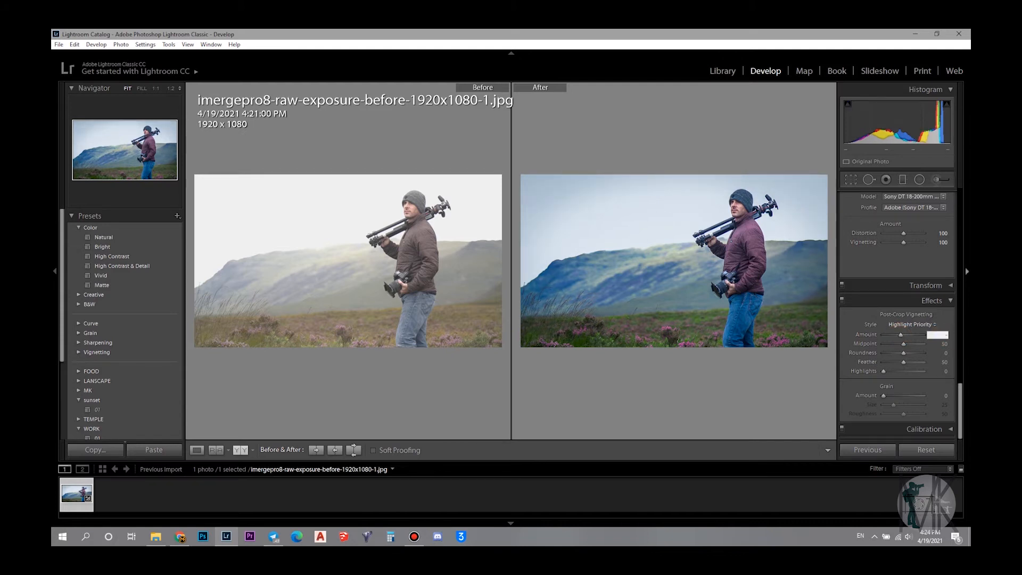
{"action": "type", "text": "-10"}
{"action": "key", "text": "Return"}
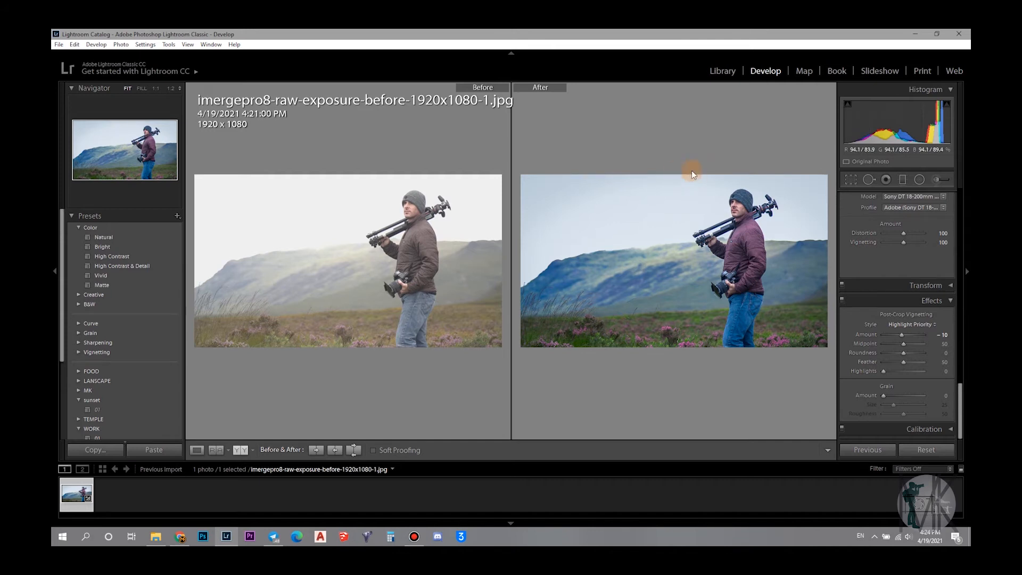
{"action": "left_click_drag", "start_coordinate": [961, 396], "coordinate": [956, 199]}
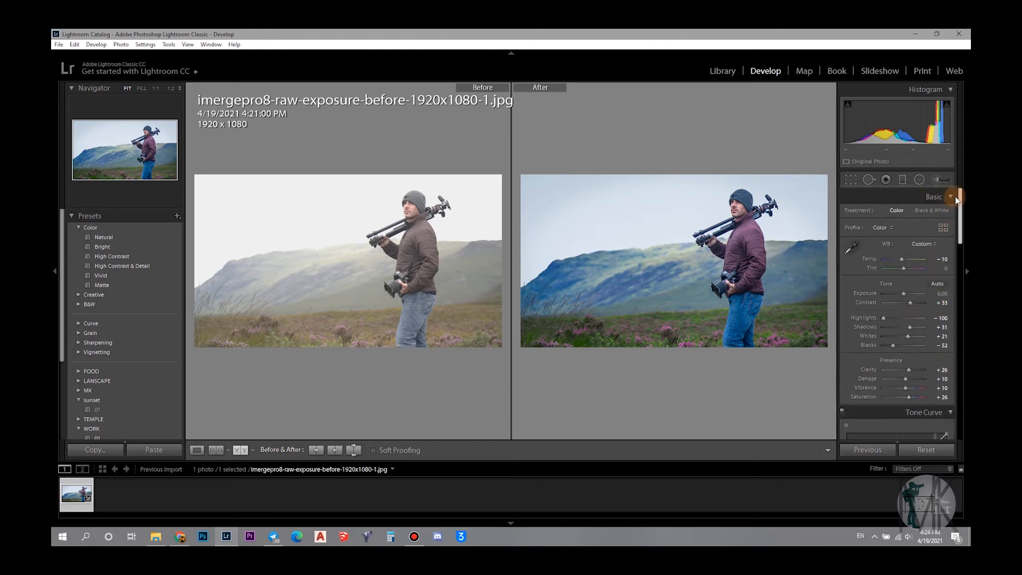
- Draw a graduated filter from above the sky down to the foreground grass, restrict it with a Luminance range mask and display the mask
{"action": "left_click", "coordinate": [902, 180]}
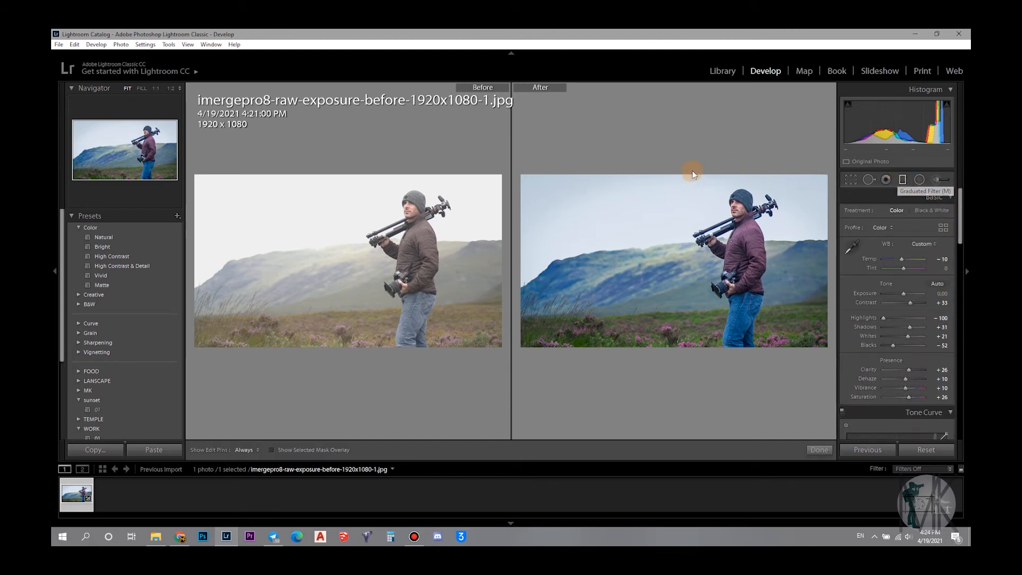
{"action": "left_click_drag", "start_coordinate": [679, 159], "coordinate": [697, 323]}
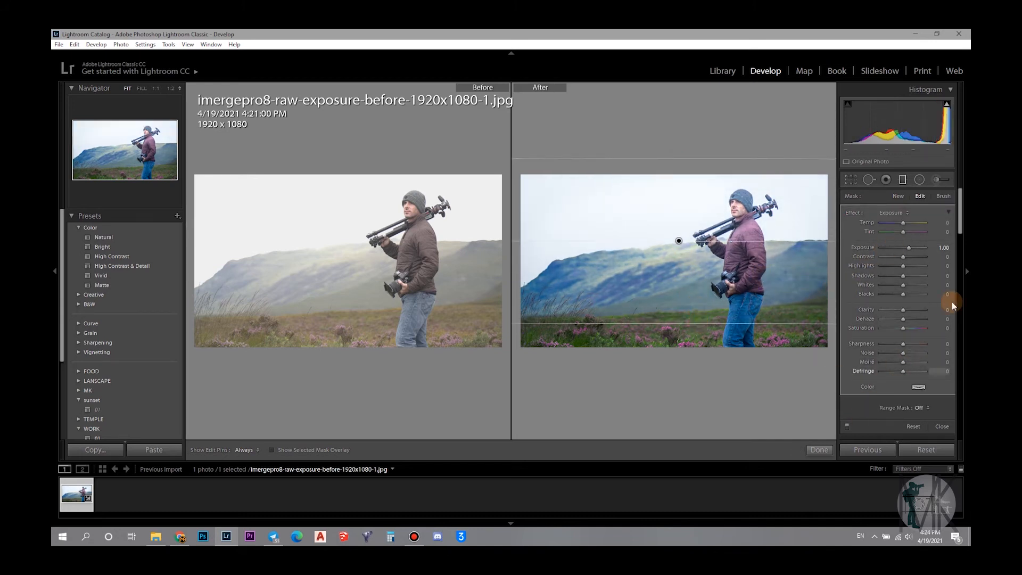
{"action": "scroll", "coordinate": [937, 266], "scroll_direction": "down", "scroll_amount": 5}
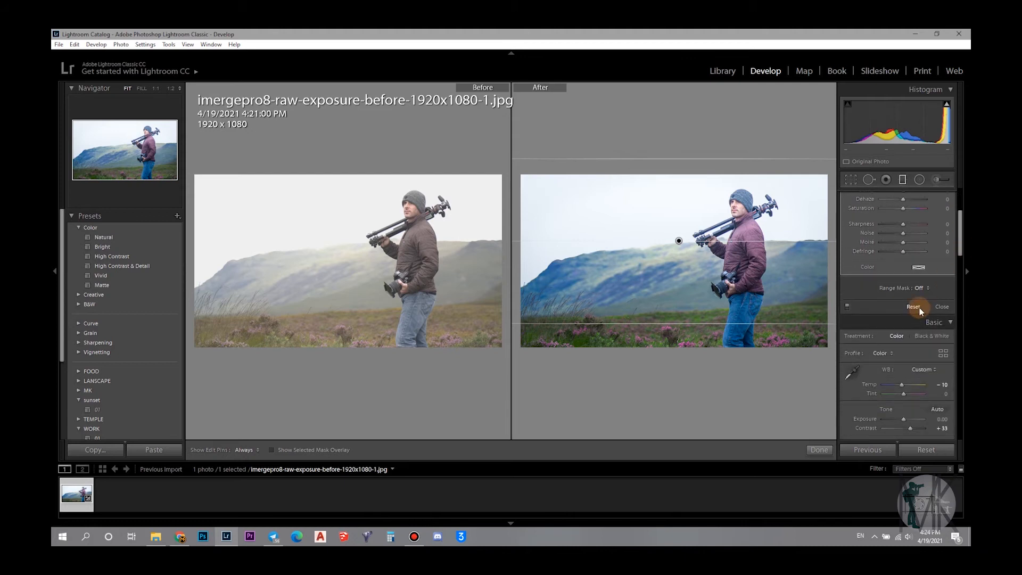
{"action": "left_click", "coordinate": [921, 288]}
{"action": "left_click", "coordinate": [909, 320]}
{"action": "left_click", "coordinate": [876, 304]}
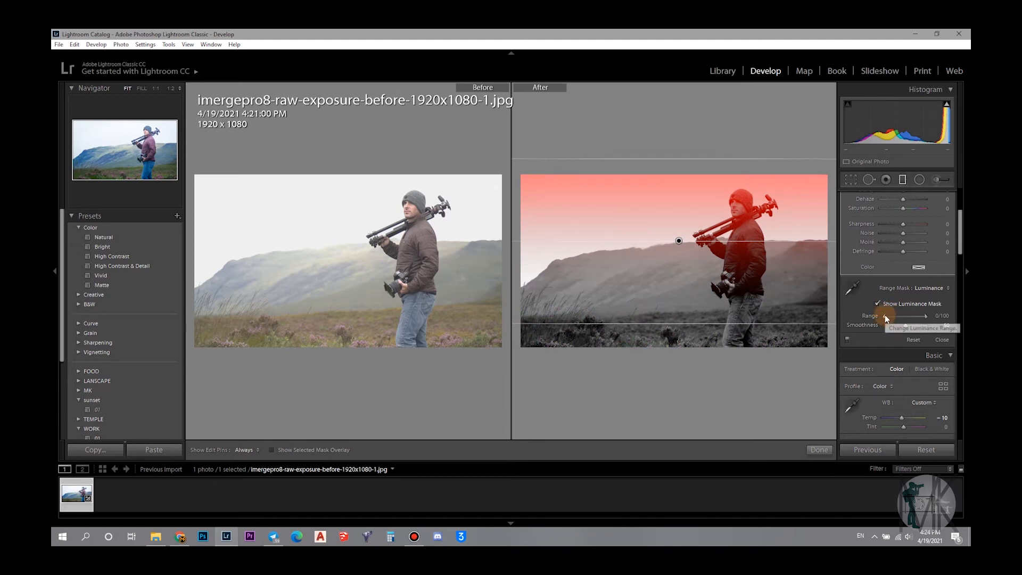
- Shift the graduated filter slightly lower, refine its luminance mask to Range 63/100 and Smoothness 54, and hide the mask overlay
{"action": "left_click_drag", "start_coordinate": [926, 316], "coordinate": [901, 329]}
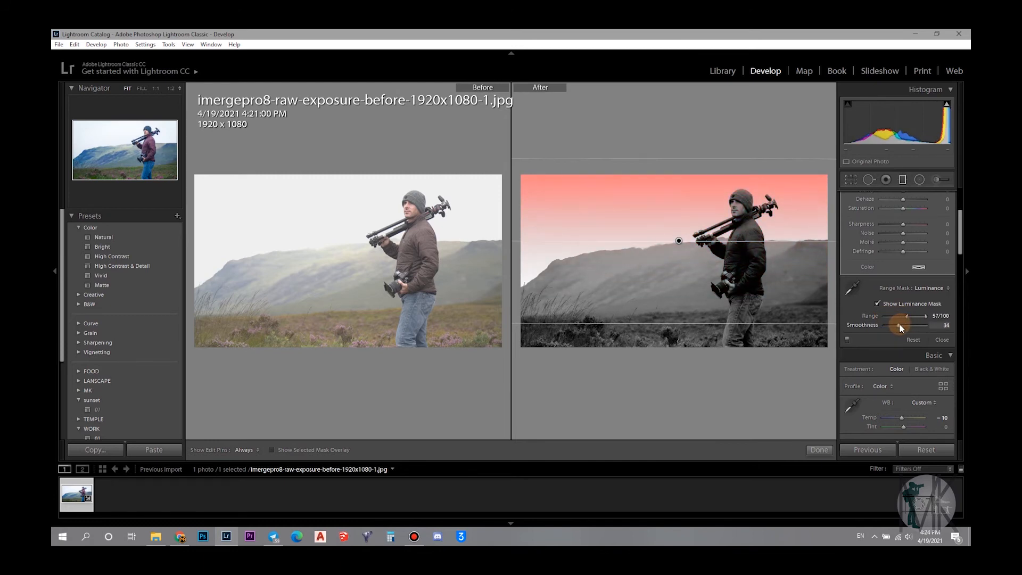
{"action": "left_click", "coordinate": [679, 240]}
{"action": "mouse_move", "coordinate": [684, 246]}
{"action": "left_mouse_down"}
{"action": "mouse_move", "coordinate": [681, 272]}
{"action": "mouse_move", "coordinate": [680, 262]}
{"action": "left_mouse_up"}
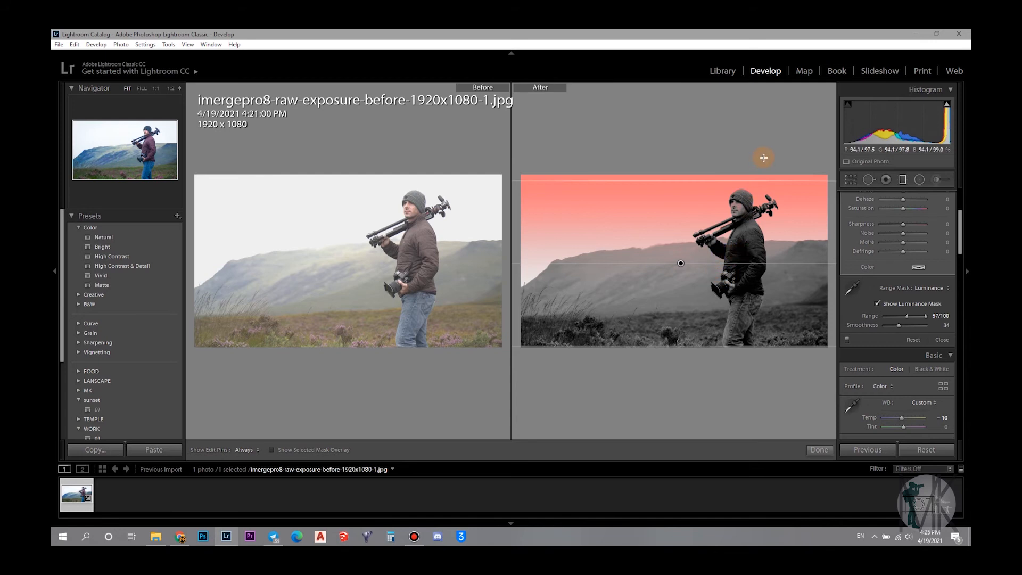
{"action": "mouse_move", "coordinate": [913, 315]}
{"action": "left_mouse_down"}
{"action": "mouse_move", "coordinate": [895, 315]}
{"action": "mouse_move", "coordinate": [936, 319]}
{"action": "mouse_move", "coordinate": [899, 317]}
{"action": "mouse_move", "coordinate": [911, 317]}
{"action": "left_mouse_up"}
{"action": "left_click", "coordinate": [898, 325]}
{"action": "left_click_drag", "start_coordinate": [894, 324], "coordinate": [905, 325]}
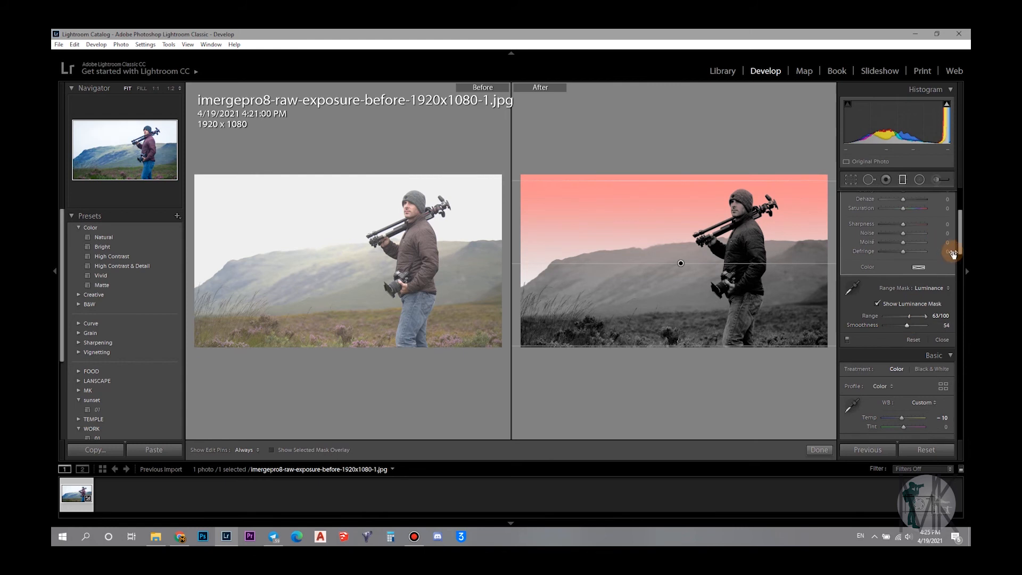
{"action": "left_click", "coordinate": [878, 304]}
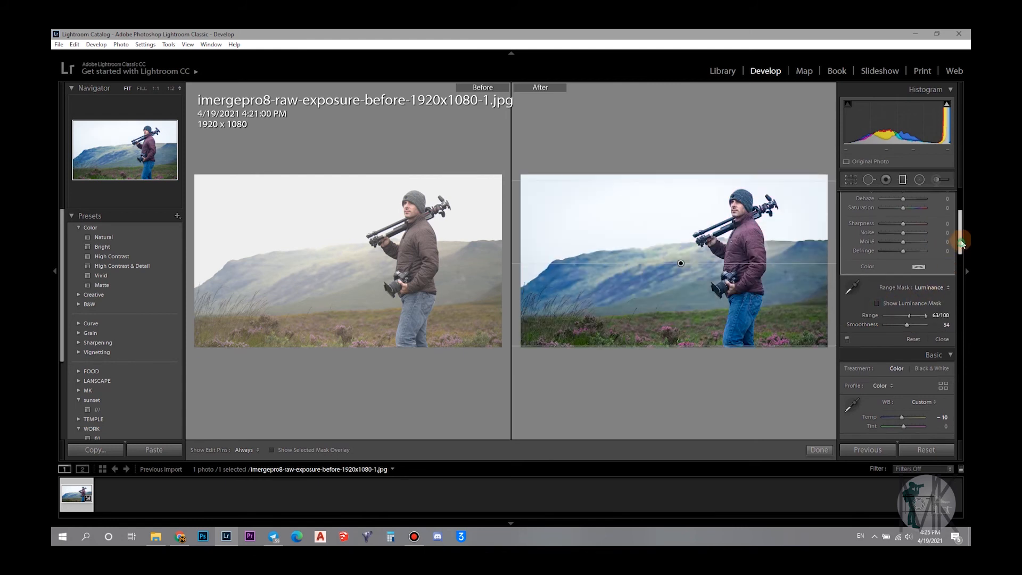
- Set the graduated filter's Temp to -15, Exposure to -0.70, Contrast to 22 and Highlights to 22, raise Clarity slightly, and finish the filter
{"action": "left_click_drag", "start_coordinate": [958, 222], "coordinate": [962, 200]}
{"action": "left_click_drag", "start_coordinate": [900, 223], "coordinate": [899, 247]}
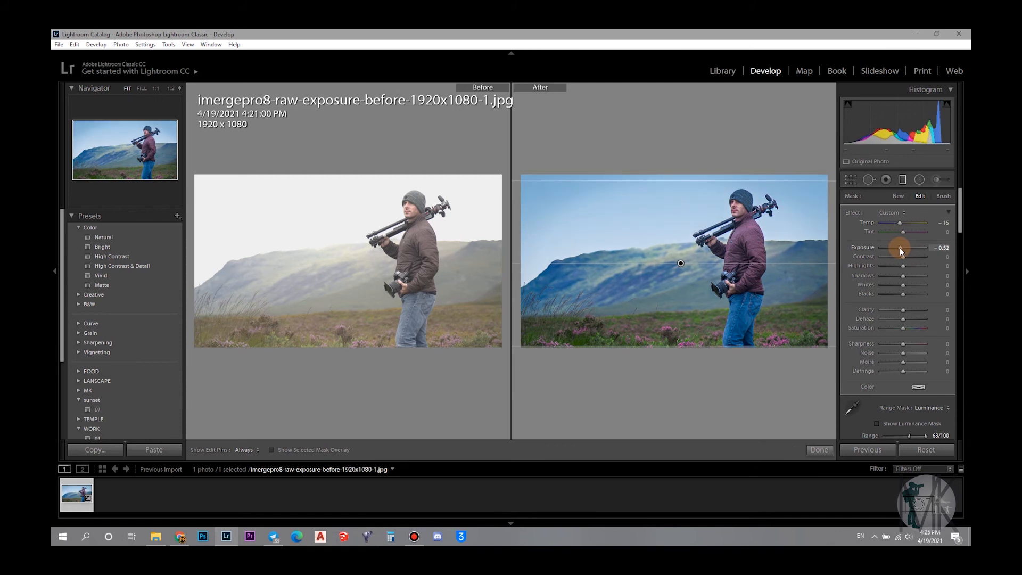
{"action": "mouse_move", "coordinate": [900, 247]}
{"action": "left_mouse_down"}
{"action": "mouse_move", "coordinate": [908, 257]}
{"action": "mouse_move", "coordinate": [893, 257]}
{"action": "mouse_move", "coordinate": [908, 264]}
{"action": "left_mouse_up"}
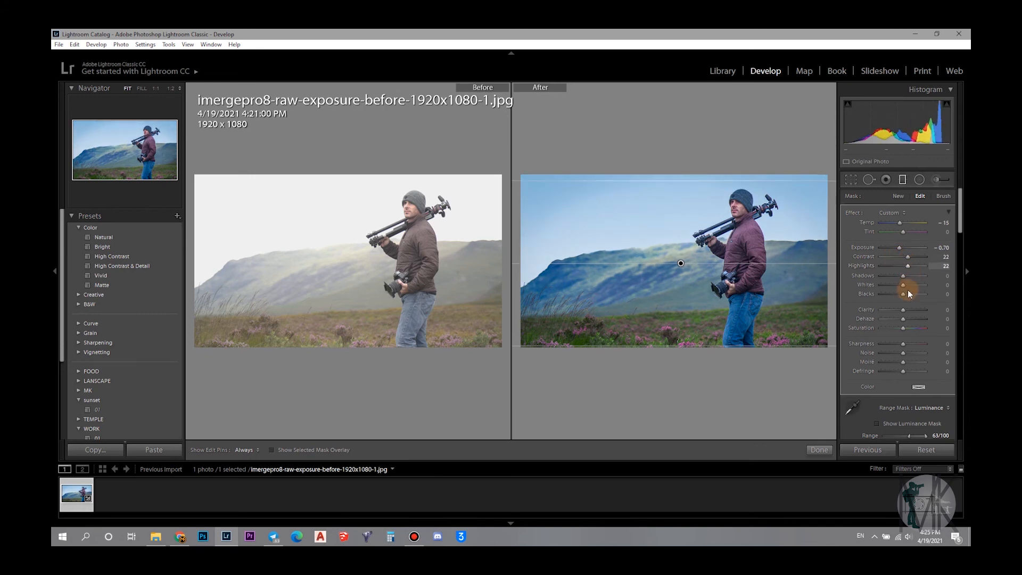
{"action": "left_click_drag", "start_coordinate": [904, 310], "coordinate": [908, 309]}
{"action": "left_click_drag", "start_coordinate": [961, 219], "coordinate": [945, 270]}
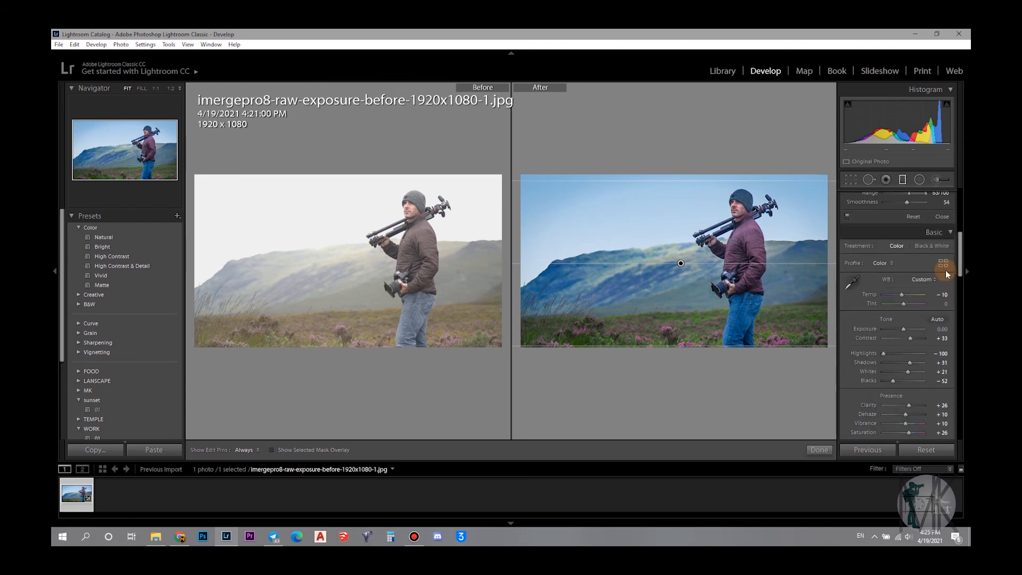
{"action": "left_click", "coordinate": [819, 450]}
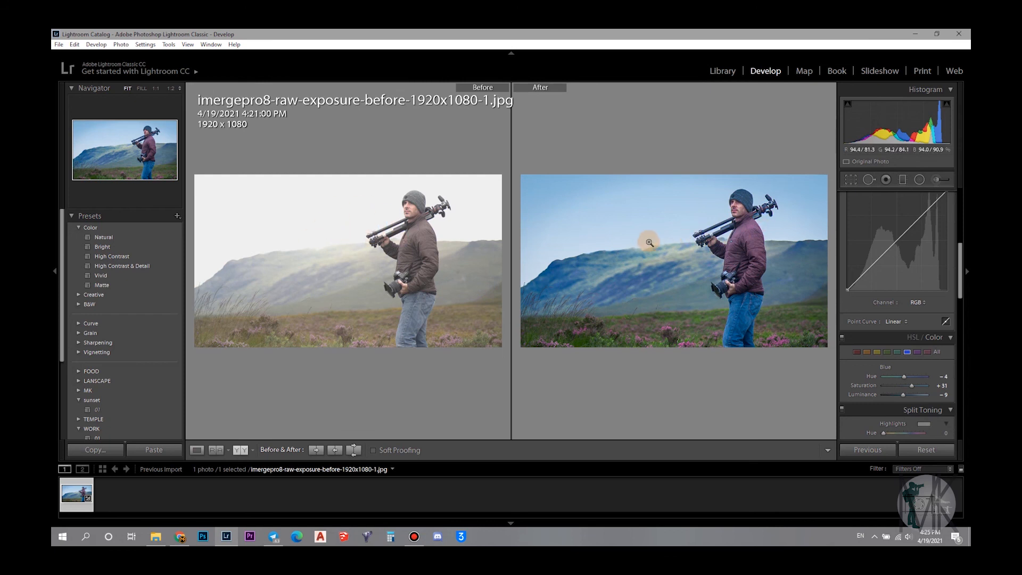
- Leave the before/after comparison, briefly check the reference view, and return to viewing the edited photo alone
{"action": "key", "text": "y"}
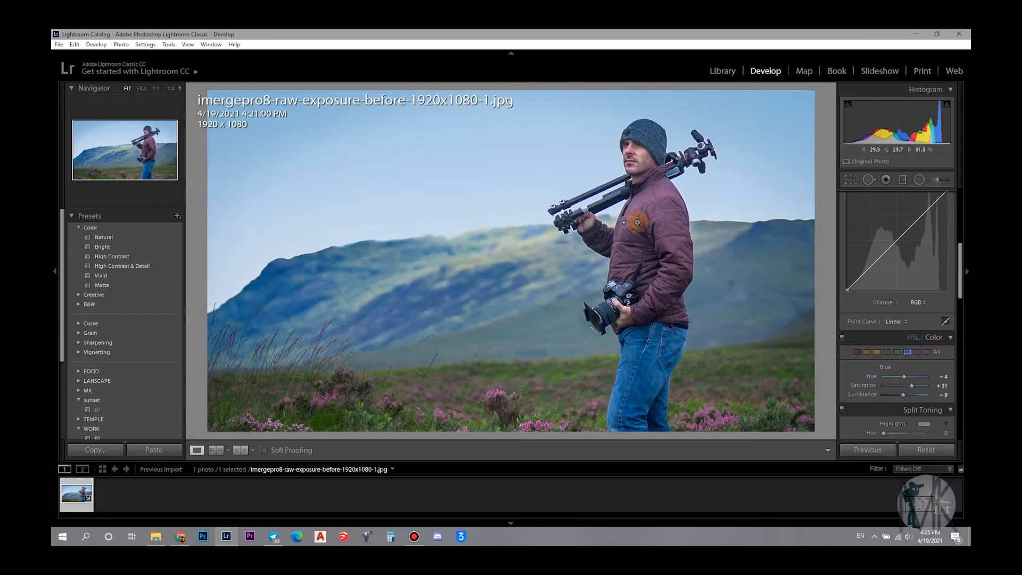
{"action": "left_click", "coordinate": [213, 451]}
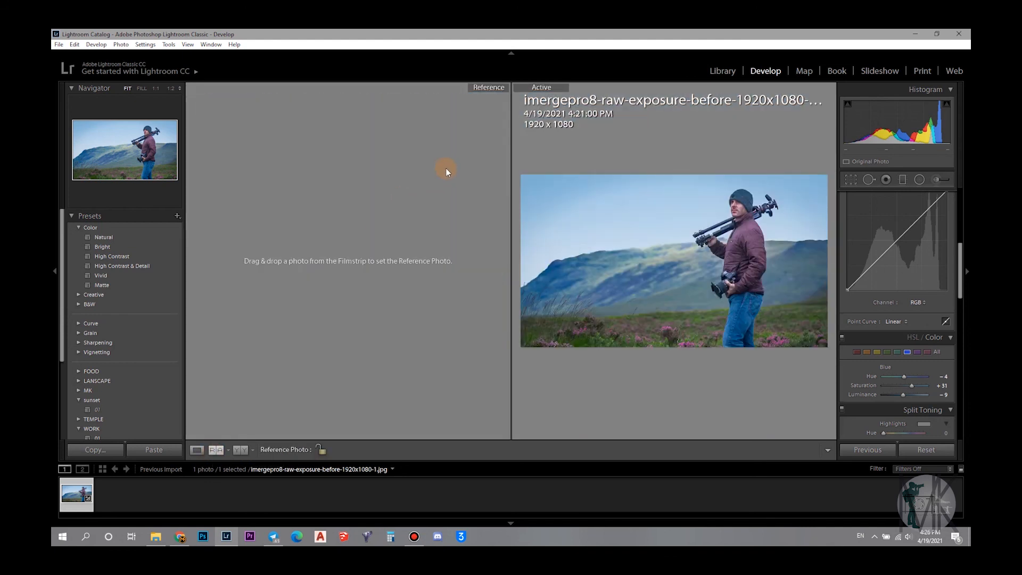
{"action": "left_click", "coordinate": [215, 452]}
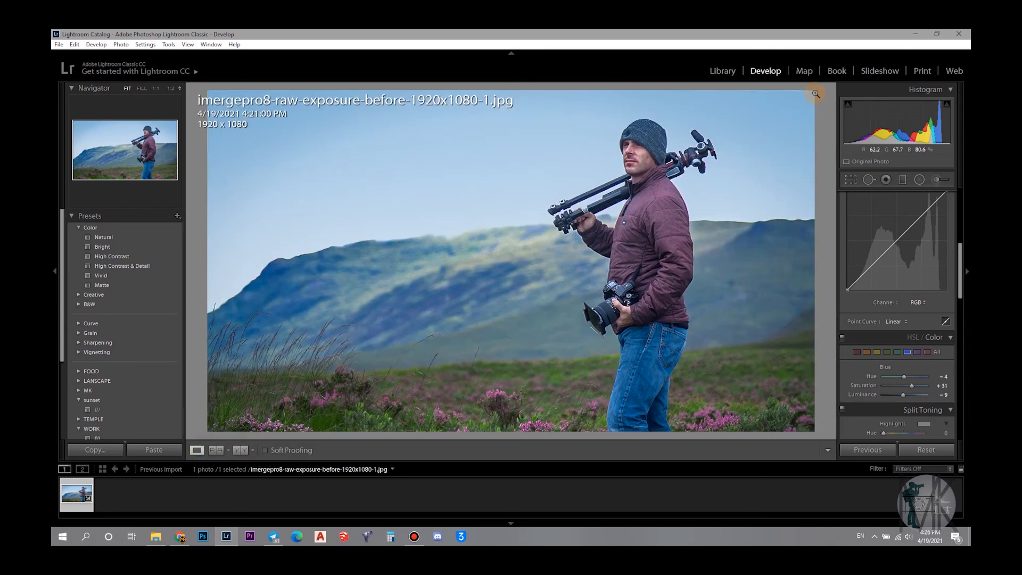